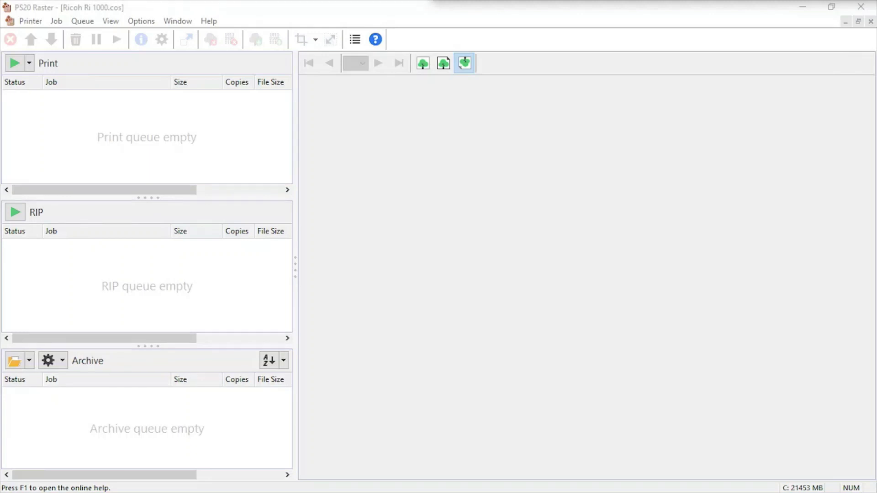
- Shrink the Print and RIP queues to enlarge the Archive pane, then drag in the headdress image
drag(146, 198, 204, 142)
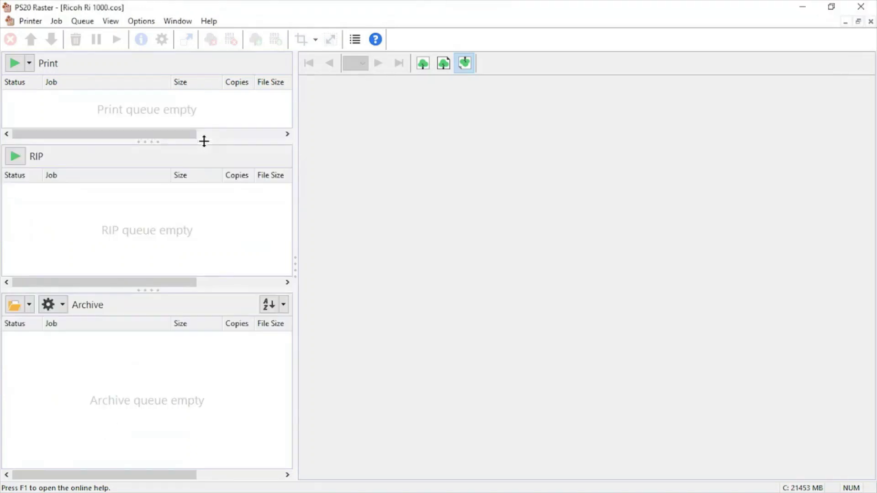
drag(147, 291, 184, 227)
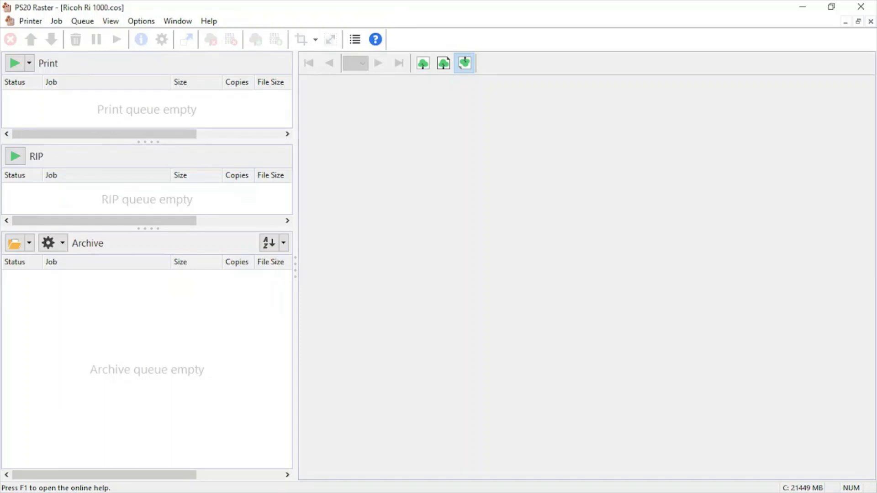
drag(201, 2, 95, 303)
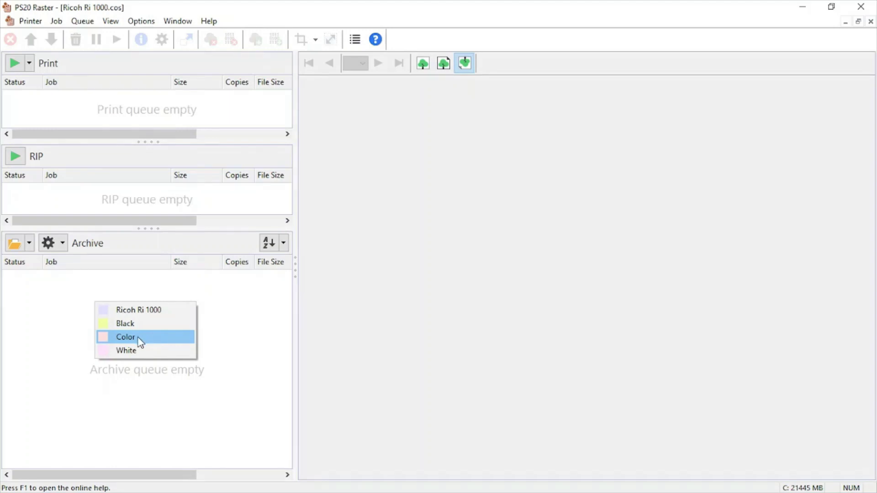
- Apply the Black printer setup to the dropped headdress-dark-garment.png job
click(159, 325)
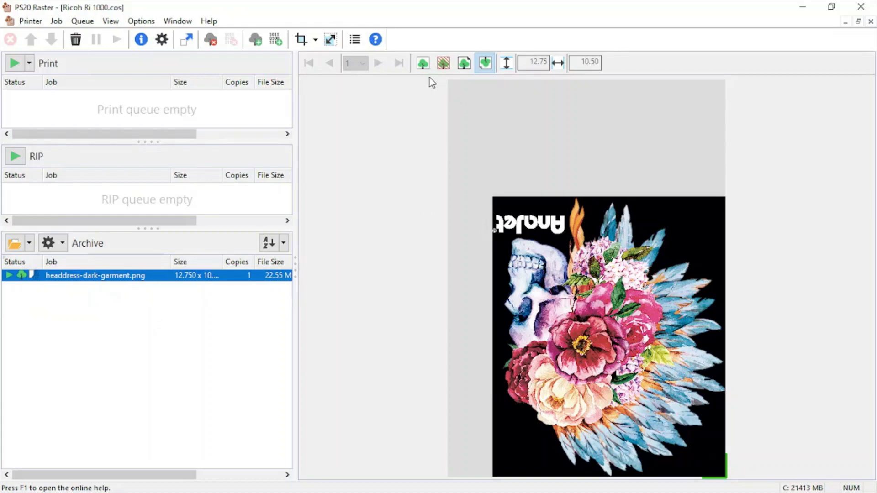
- Cycle through the Document, Special Colors, Media Preview and Printer Output previews, ending on Media Preview
click(424, 64)
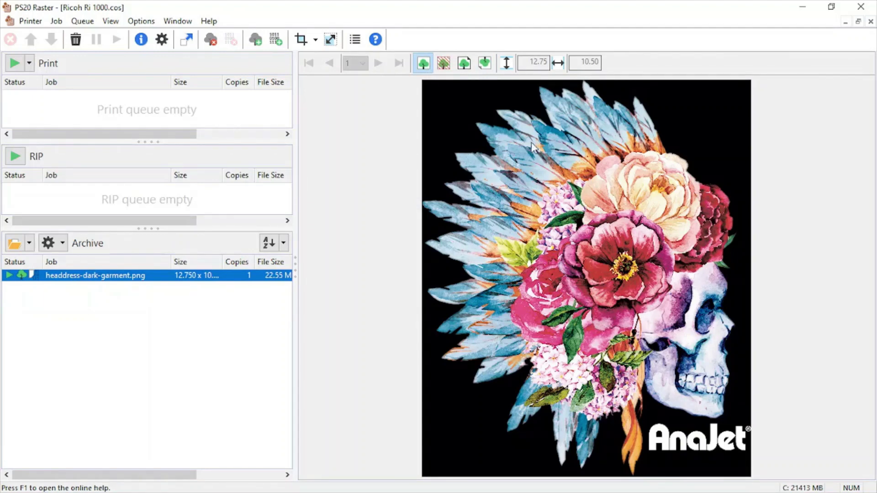
click(444, 64)
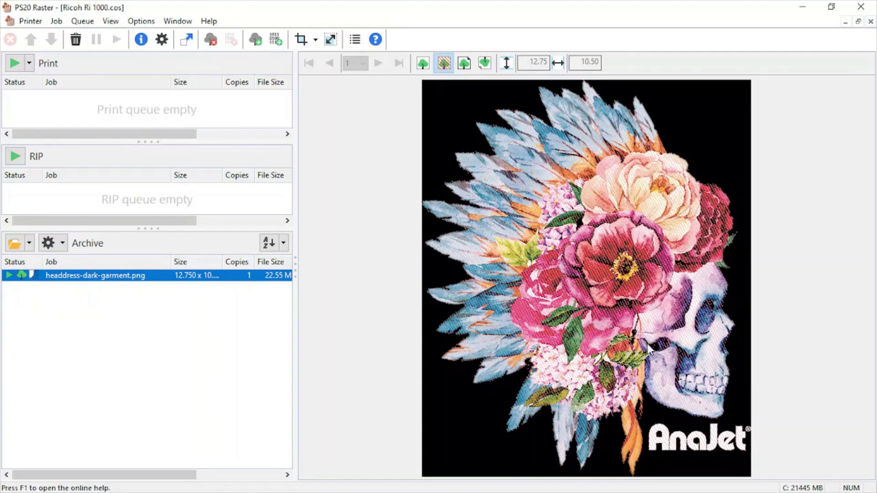
click(465, 63)
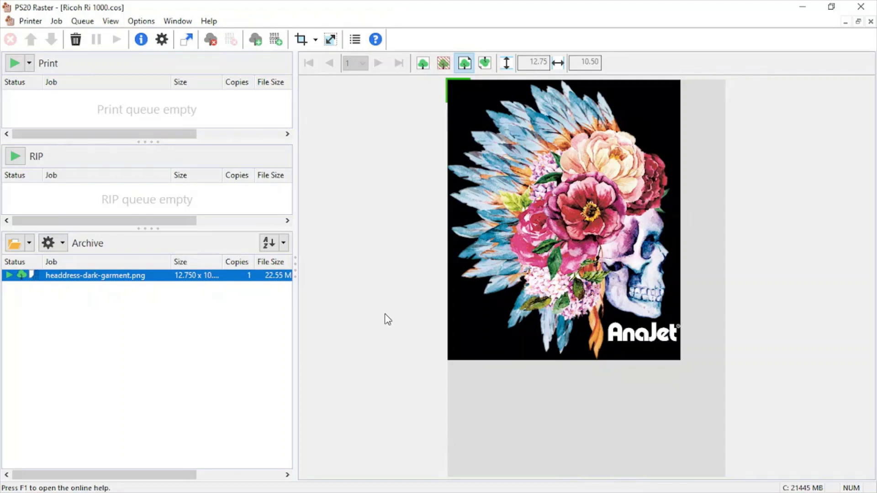
click(485, 65)
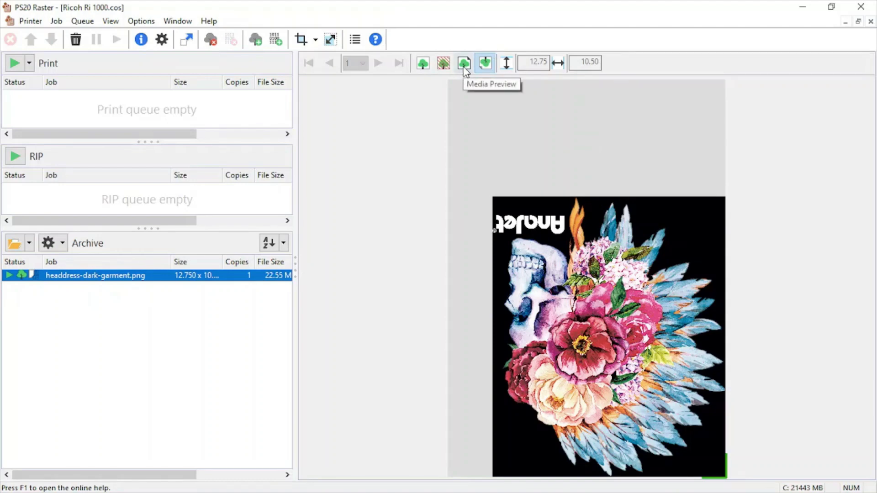
click(464, 64)
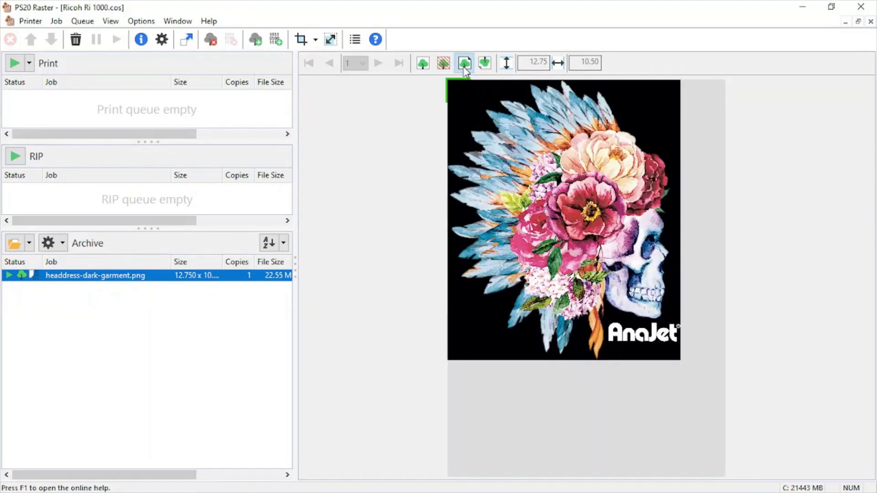
- Open the headdress job's Settings window and move it lower on screen
right_click(97, 279)
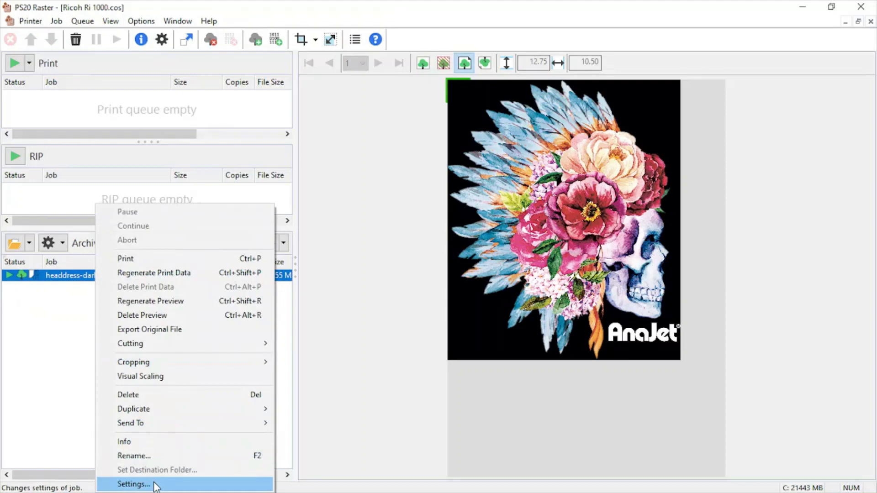
click(66, 277)
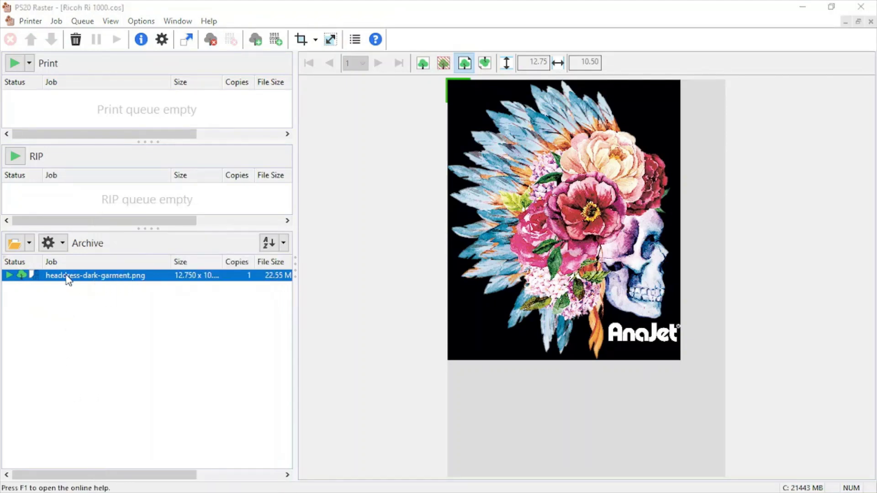
double_click(66, 278)
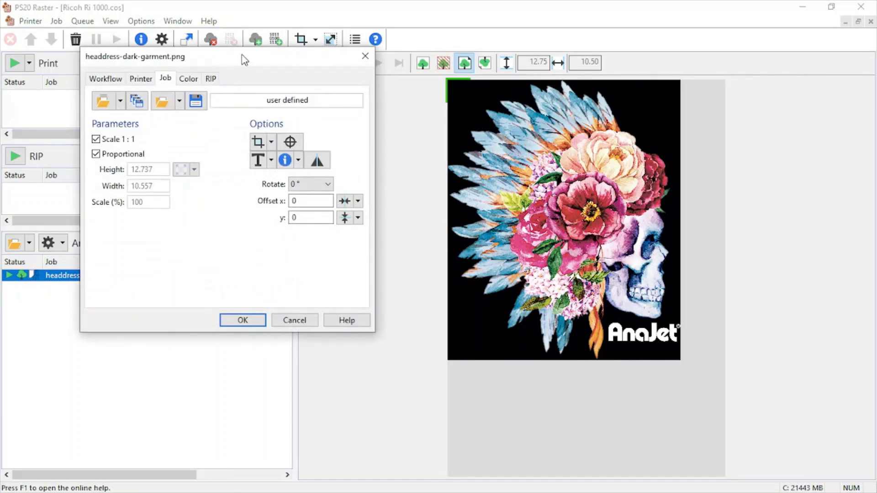
drag(244, 59, 244, 111)
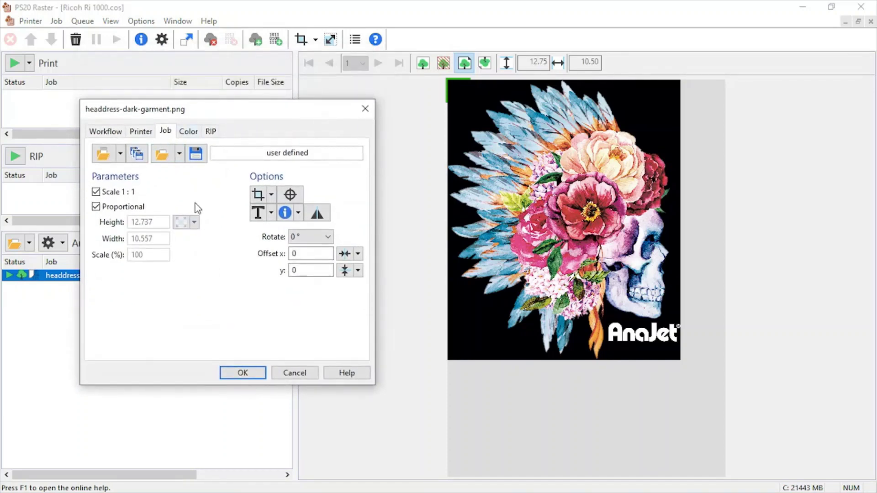
- Uncheck Scale 1:1 and change the size values until Scale reads 90%
click(105, 192)
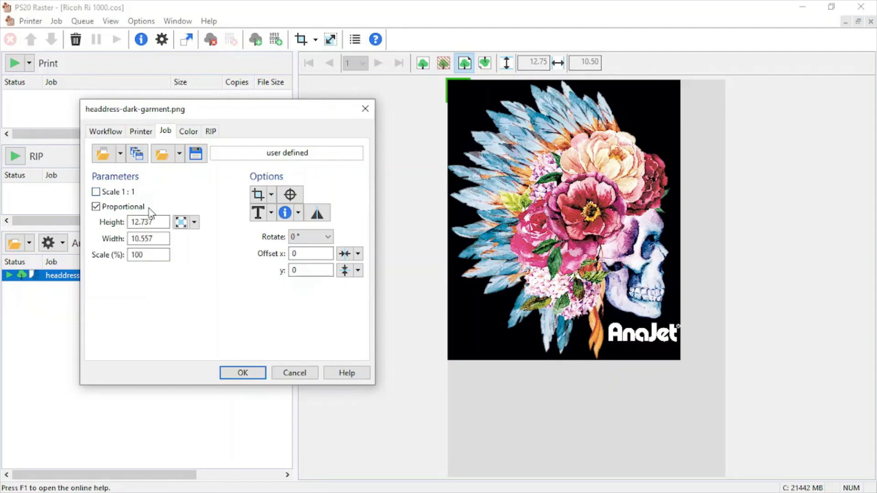
drag(158, 222, 124, 218)
text(10)
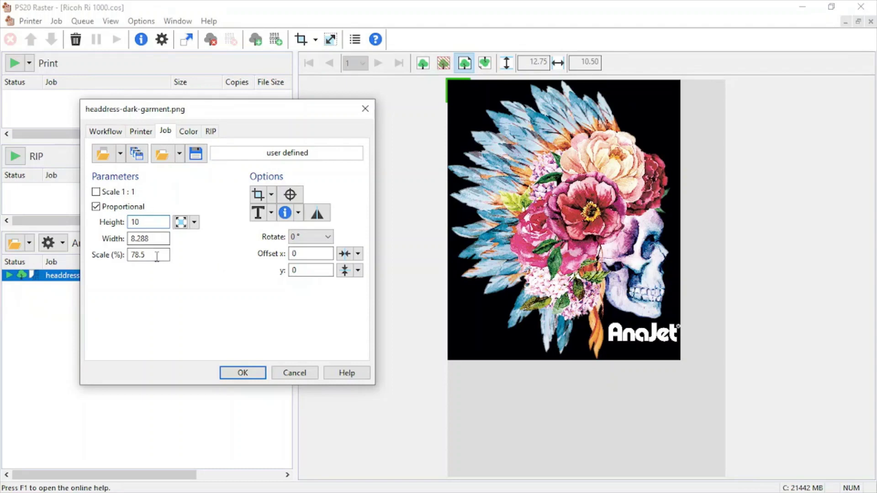
key(BackSpace)
text(3)
click(162, 239)
key(BackSpace)
key(BackSpace)
key(BackSpace)
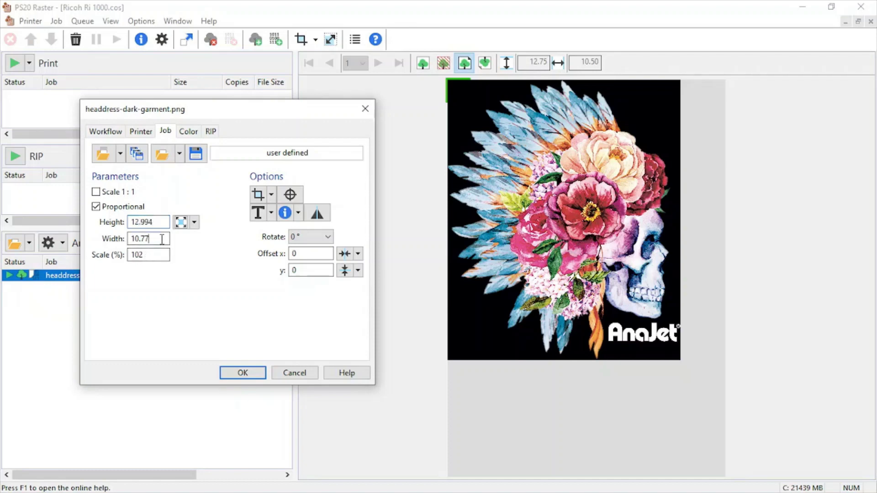
key(BackSpace)
click(158, 252)
key(BackSpace)
key(BackSpace)
key(BackSpace)
text(0)
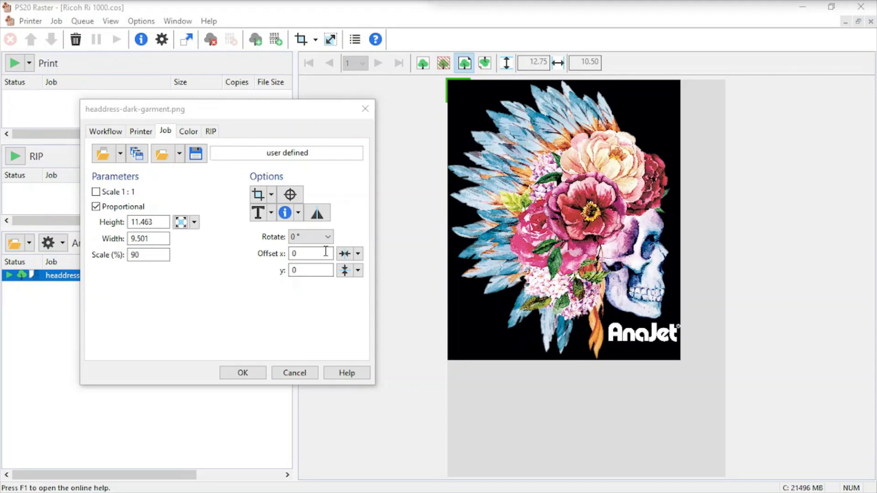
- Set Offset x alignment to Center and Offset y to 1.5, then confirm with OK
click(324, 252)
click(359, 254)
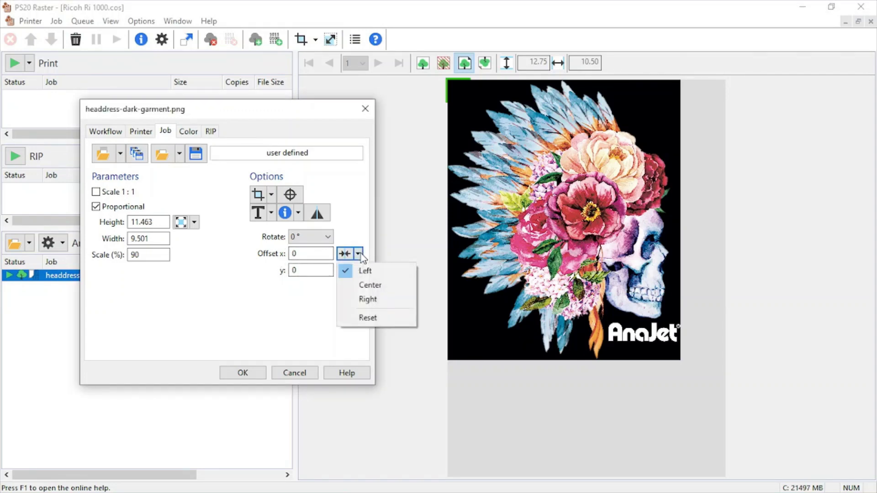
click(378, 287)
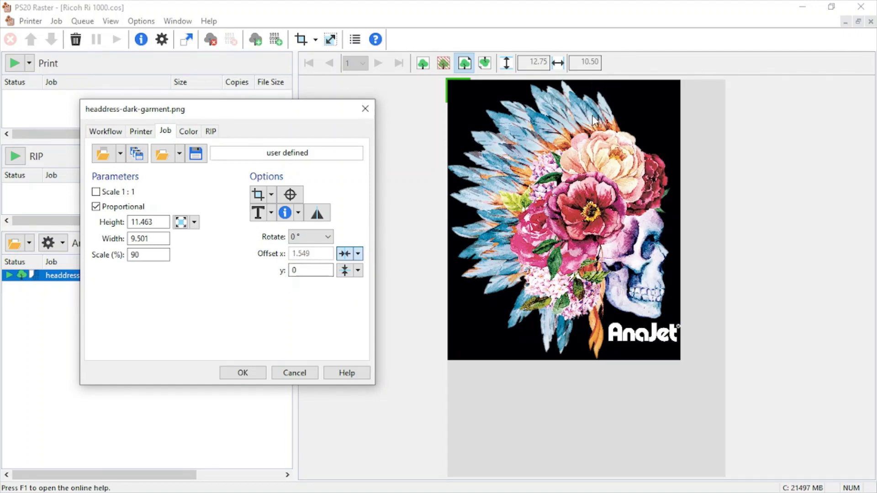
double_click(315, 272)
text(1.5)
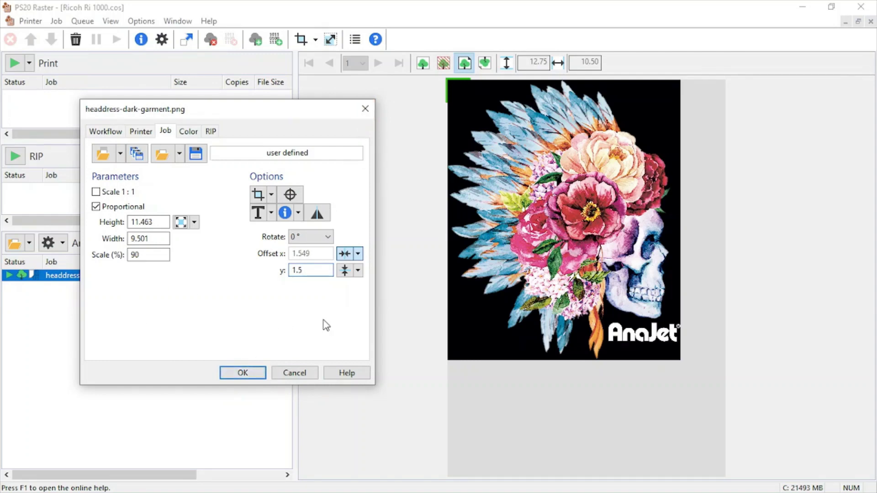
click(243, 374)
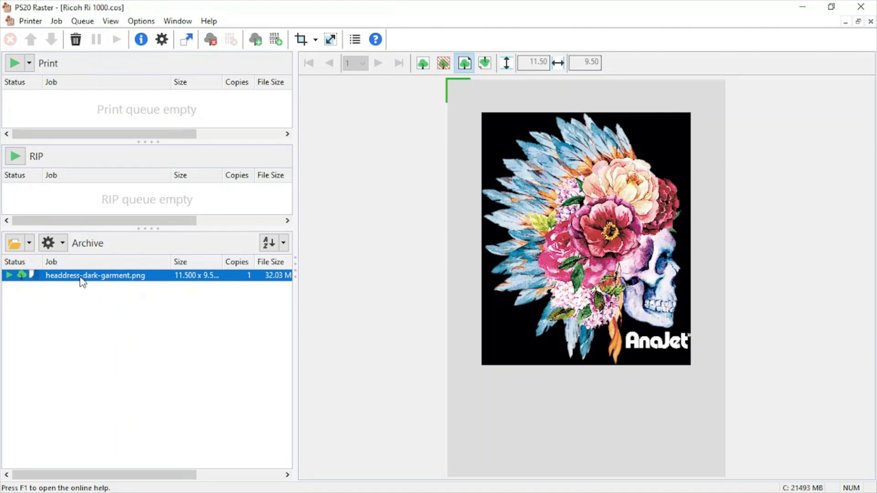
- Move the headdress job from the Archive queue into the RIP queue for ripping
drag(81, 277, 144, 117)
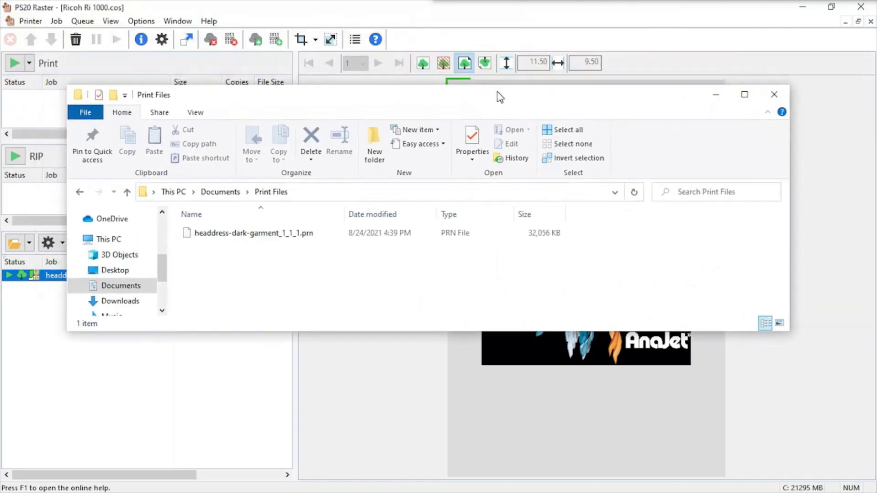
- Reposition the Print Files window to view headdress-dark-garment_1_1_1.prn
drag(499, 94, 529, 105)
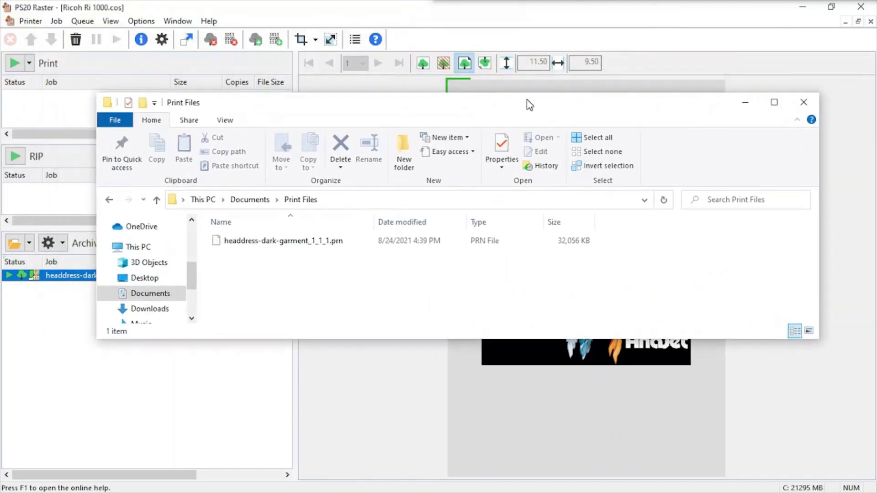